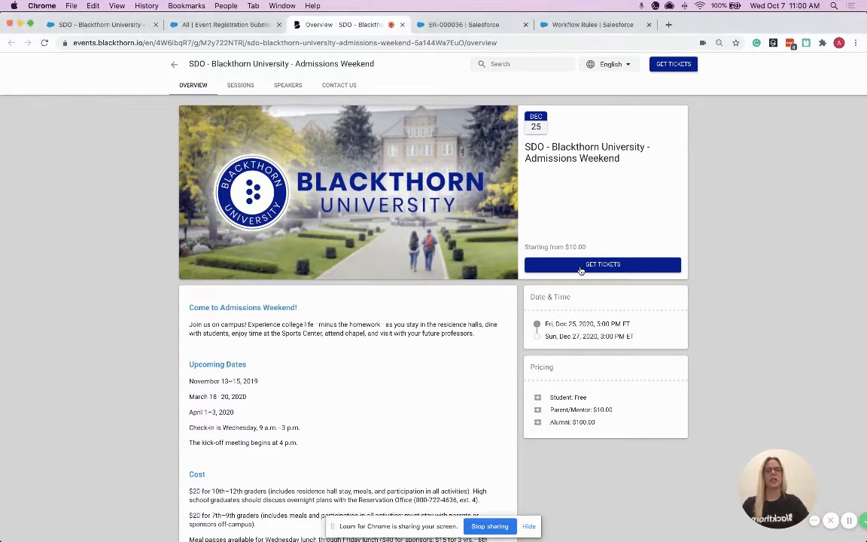
Add an attendee to the Student ticket for the Admissions Weekend event, entering the attendee's first name, last name and email
left_click(607, 264)
left_click(350, 127)
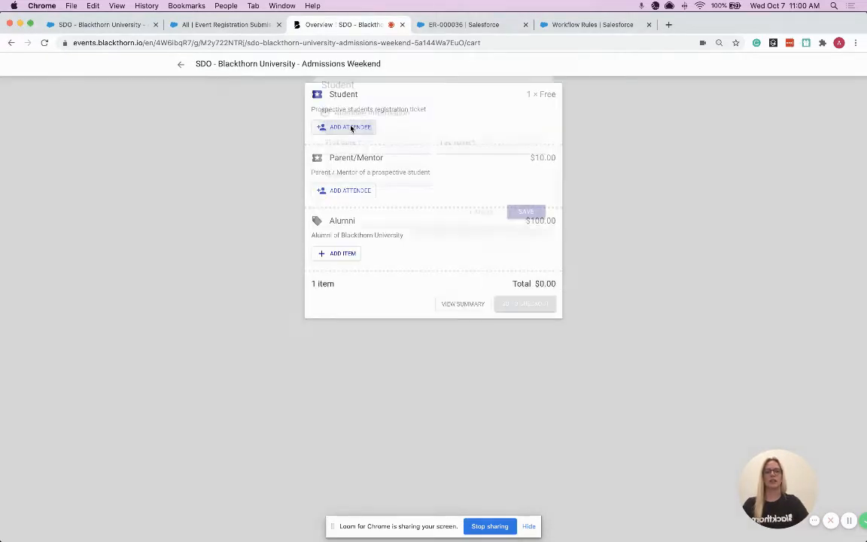
left_click(351, 146)
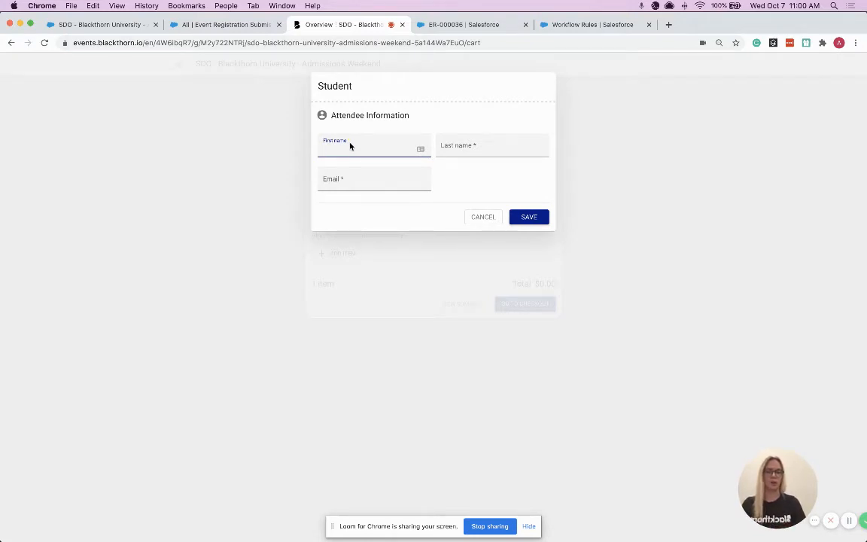
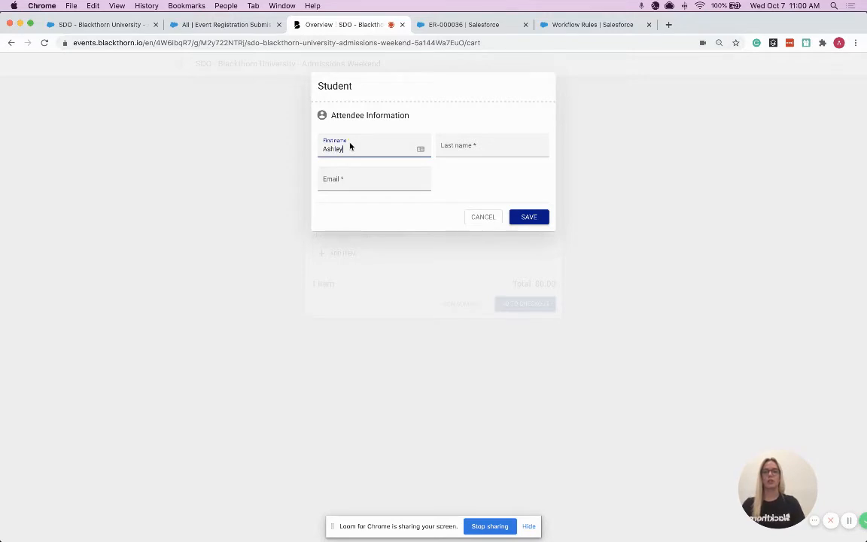
key("Tab")
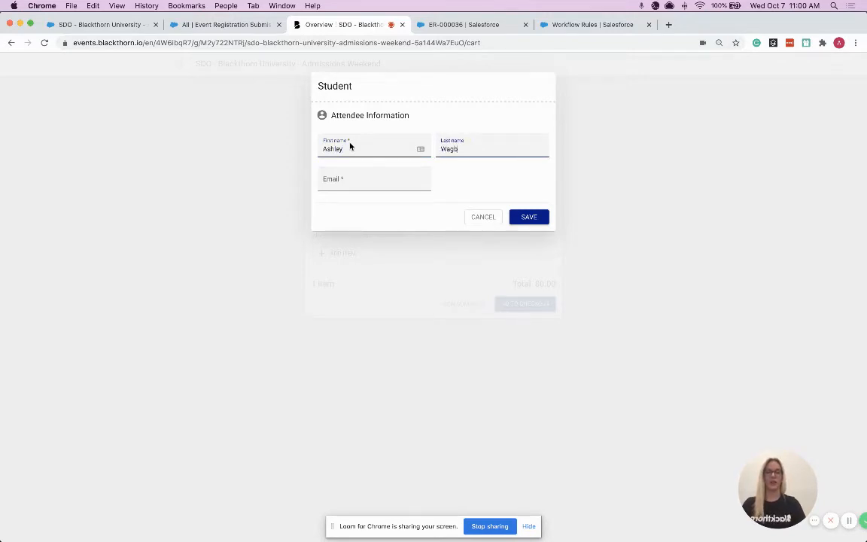
key("Tab")
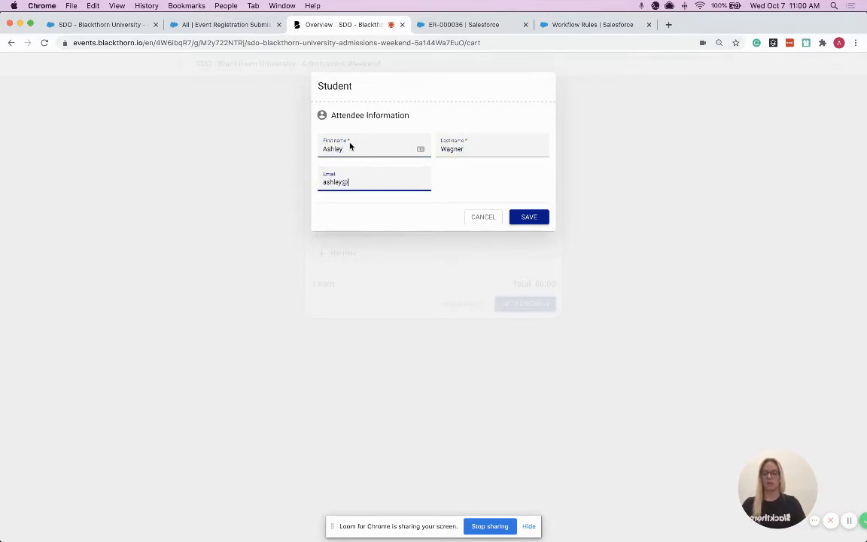
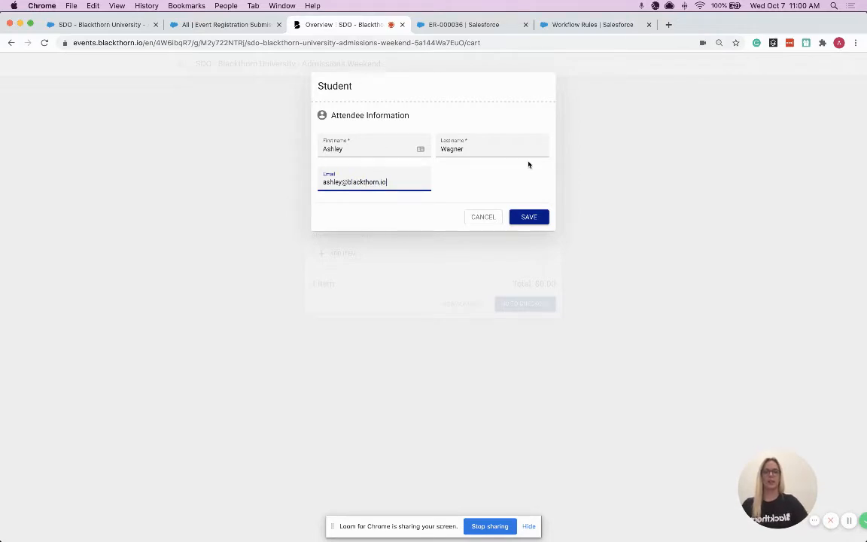
Save the student attendee and complete the checkout for the free Student ticket
left_click(535, 217)
left_click(522, 329)
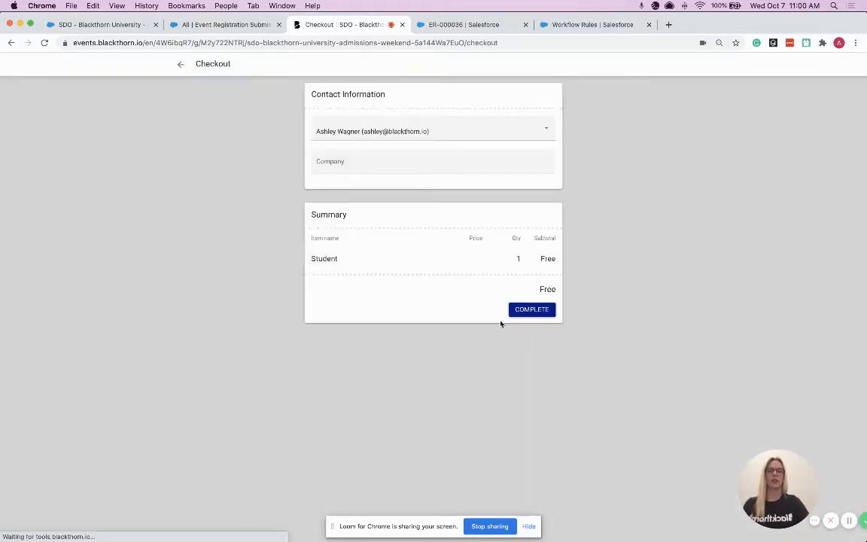
left_click(532, 311)
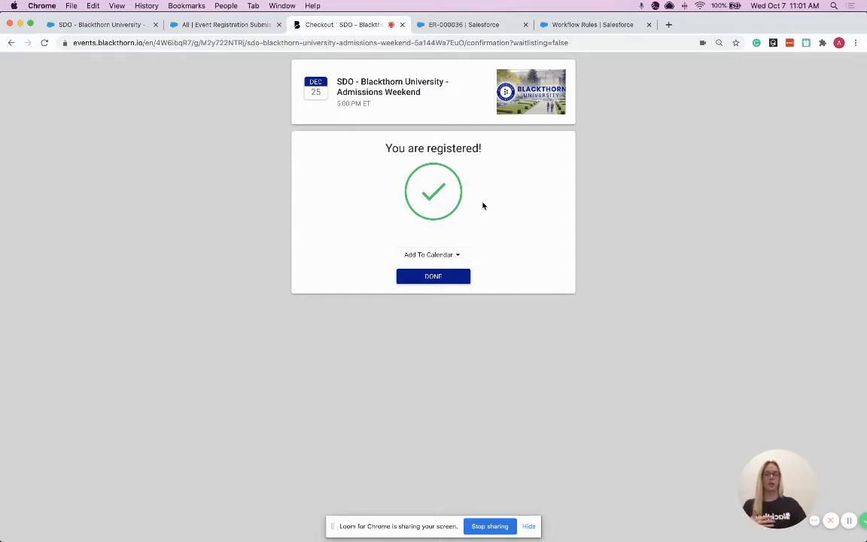
Switch to Salesforce, reload the Event Registration Submissions list and open submission ER-000004 to examine its details
left_click(219, 25)
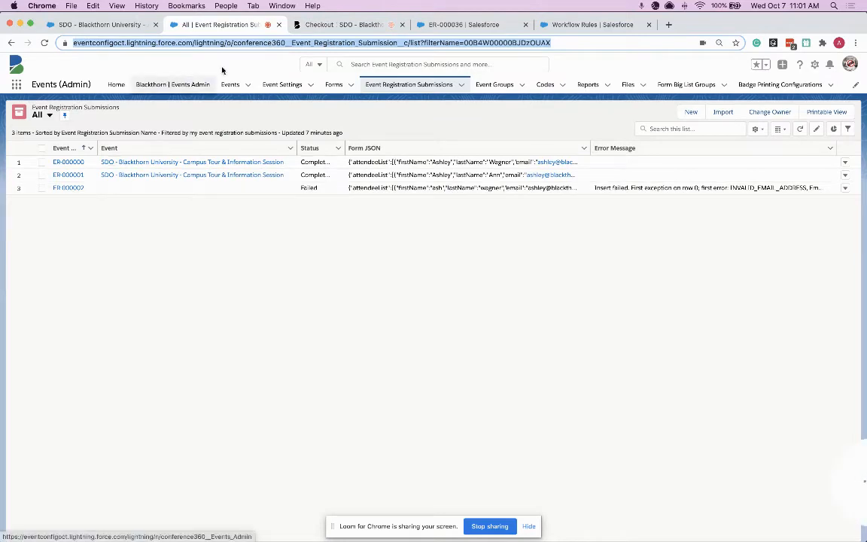
left_click(281, 43)
key("Return")
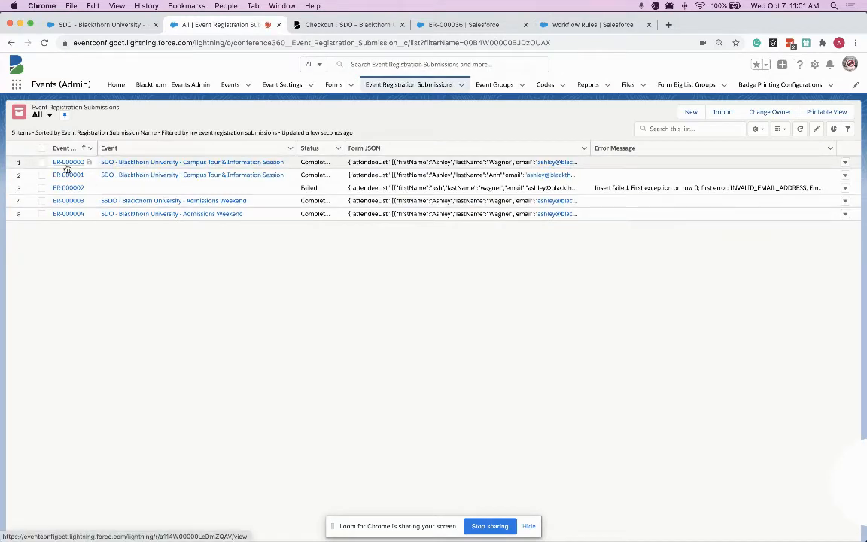
left_click(71, 214)
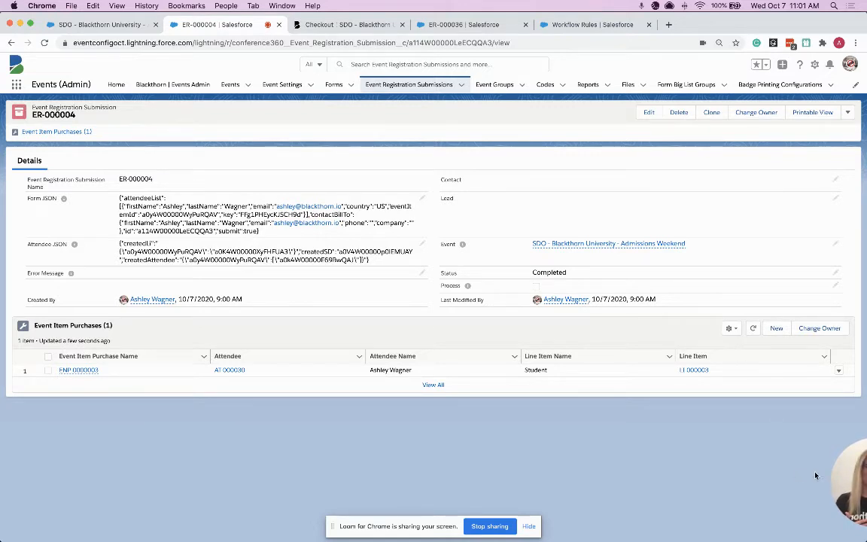
left_click_drag(863, 476, 733, 476)
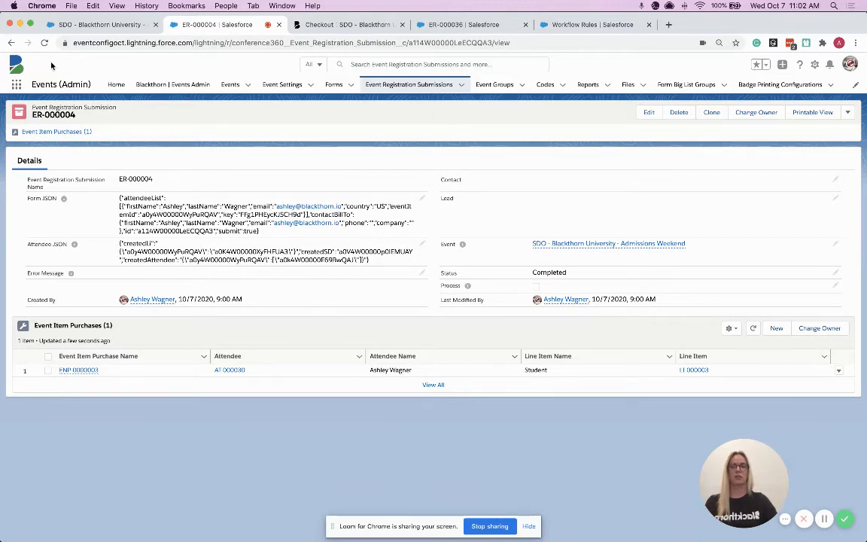
Find the Events (Admin) app by searching for "event", and open the failed submission ER-000002 from its Event Registration Submissions list
left_click(15, 86)
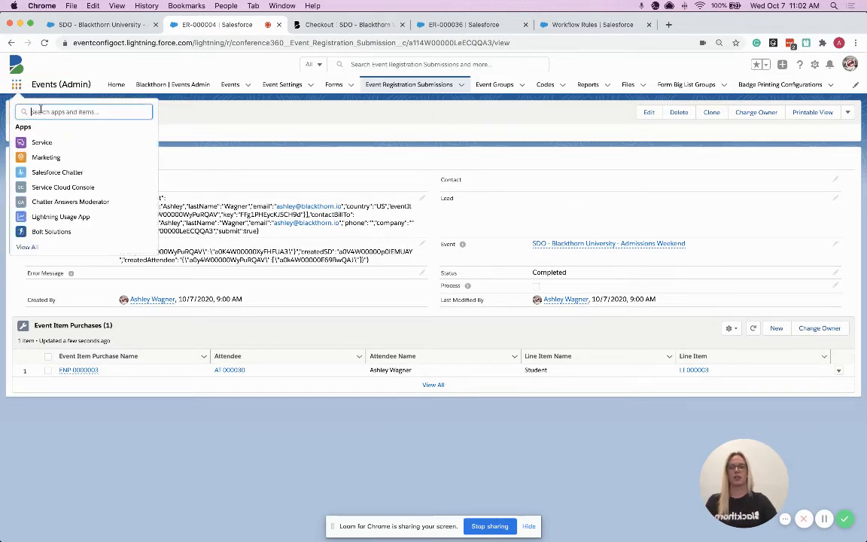
type("event")
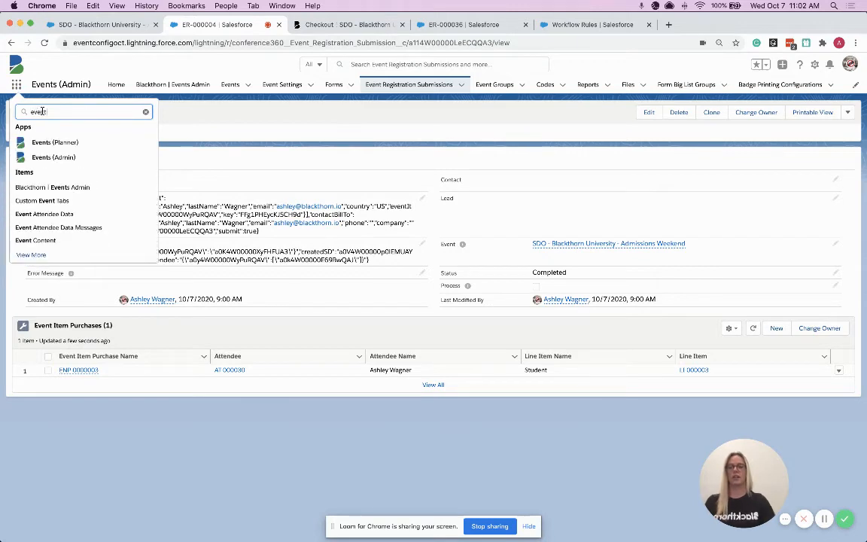
left_click(39, 157)
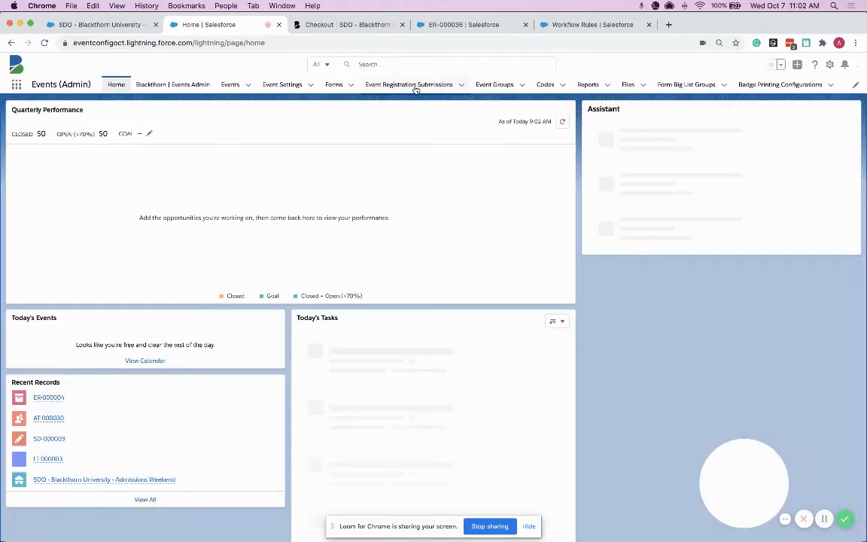
left_click(414, 86)
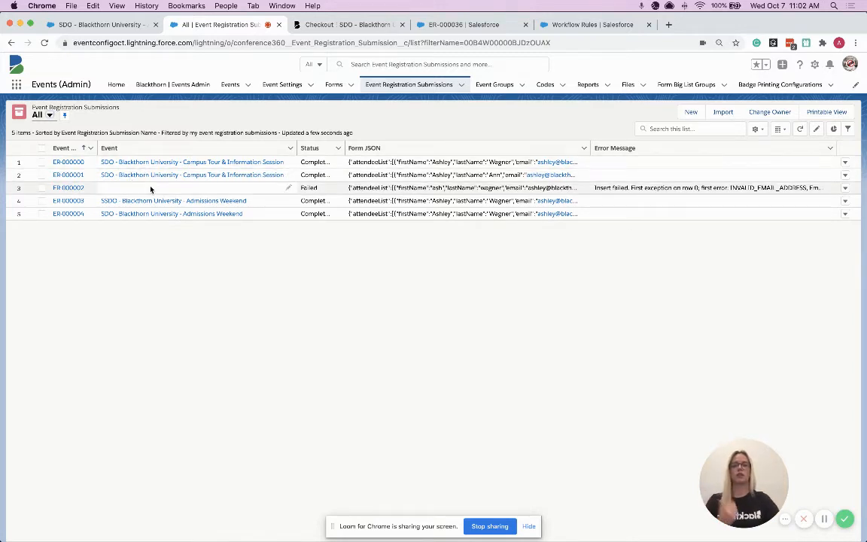
left_click(72, 188)
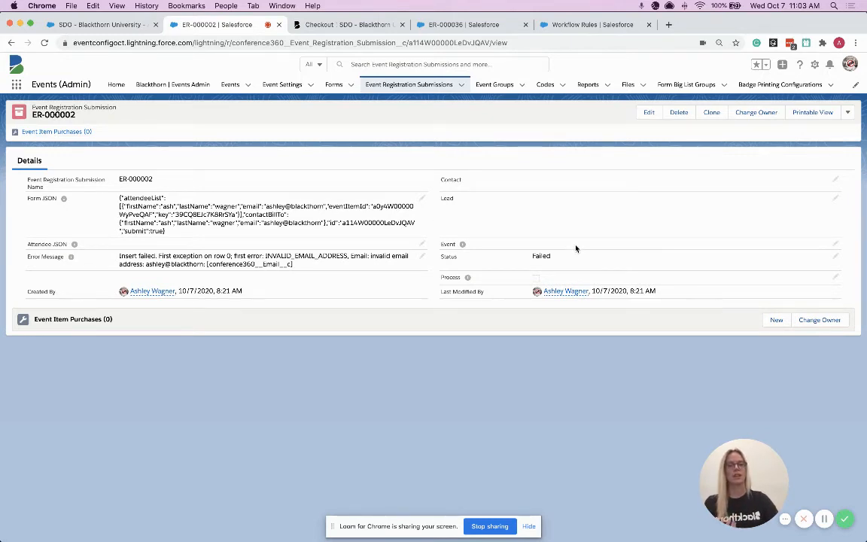
Set the submission's status to To Process and enable Process, but discard the changes and return to the Event Registration Submissions list
left_click(835, 255)
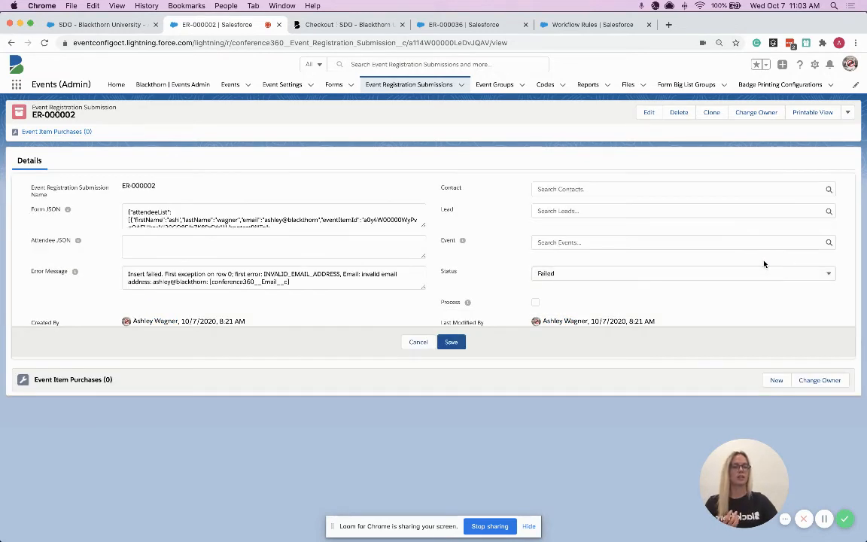
left_click(700, 276)
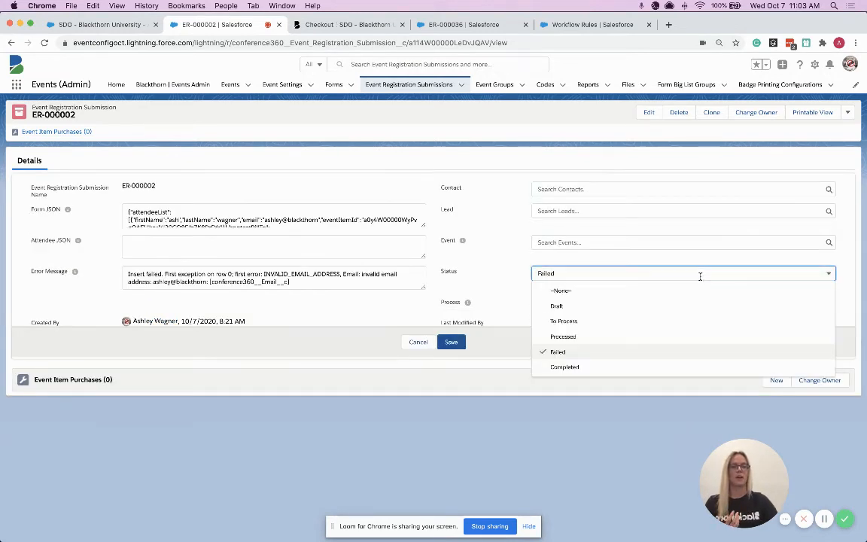
left_click(571, 321)
left_click(534, 304)
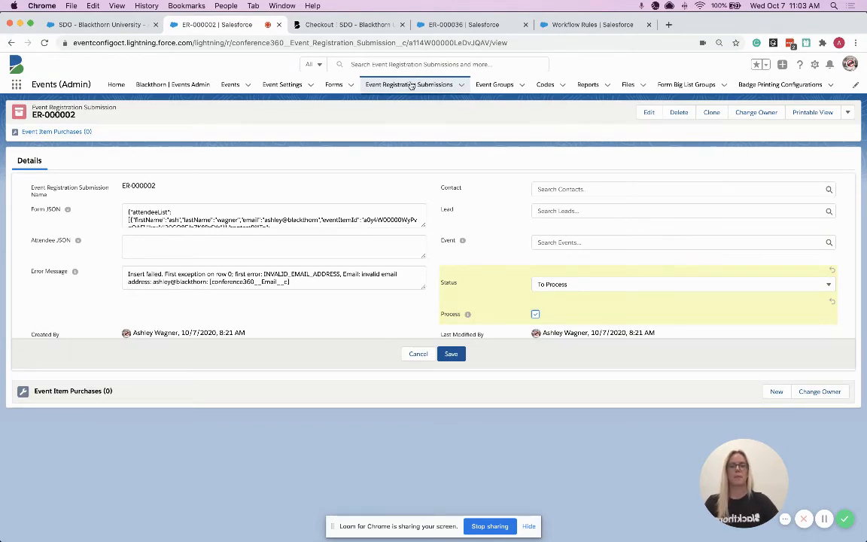
left_click(377, 82)
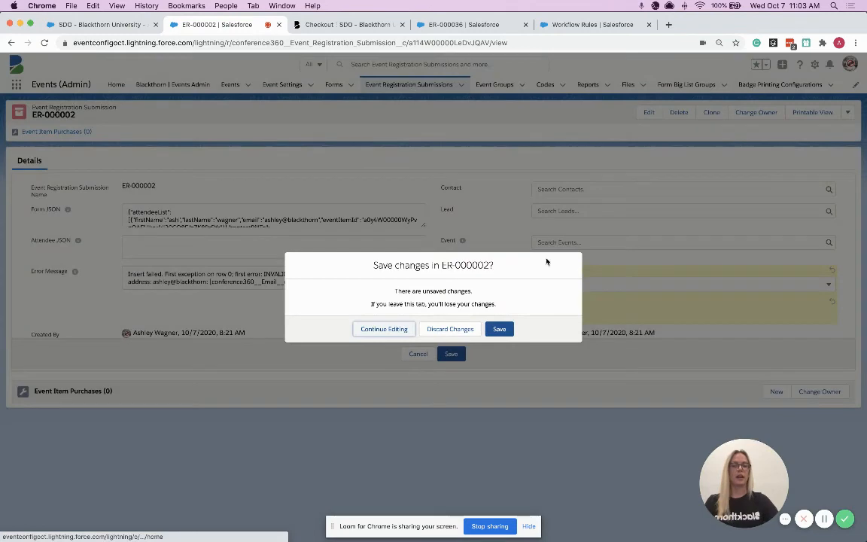
left_click(450, 329)
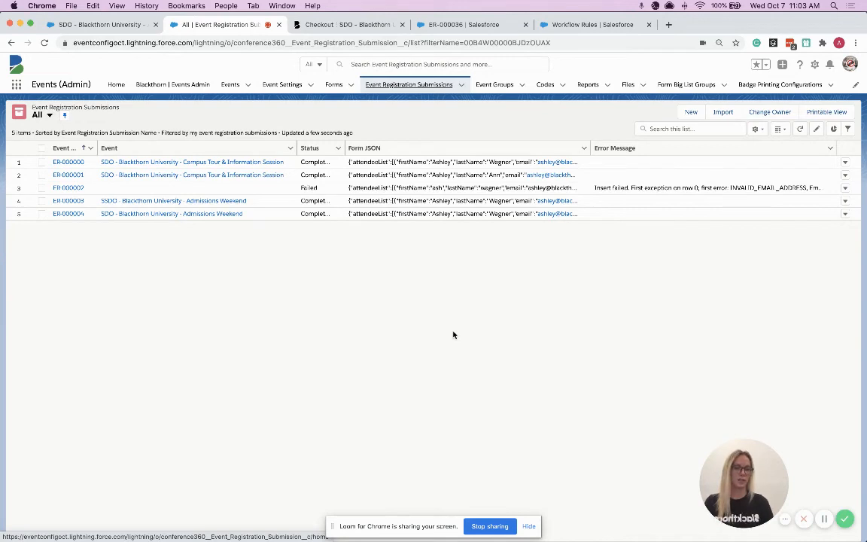
Find Workflow Rules in Salesforce Setup and open the Blackthorn | Events ERS Failed rule
left_click(814, 64)
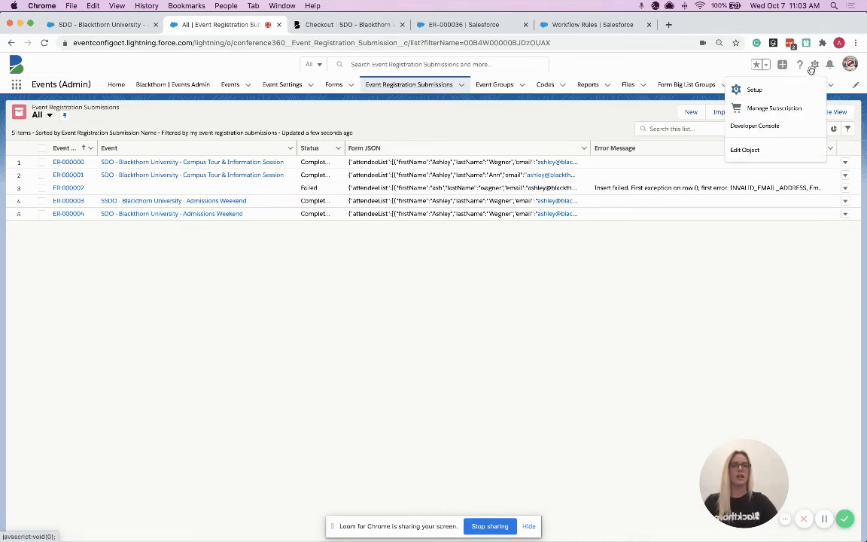
left_click(751, 92)
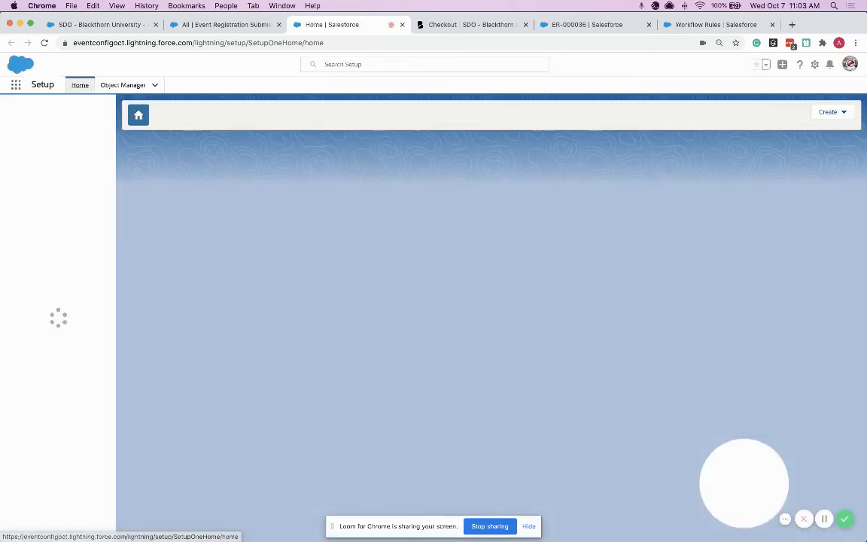
type("w")
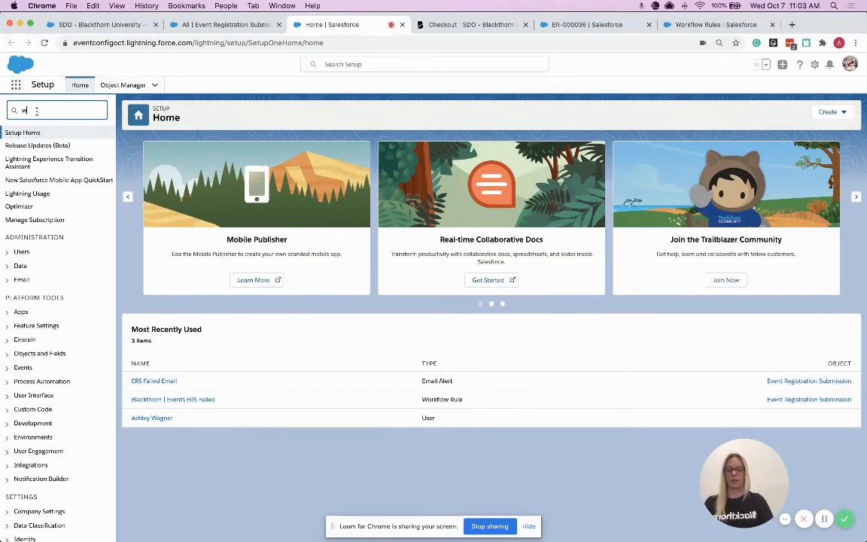
type("orkfl")
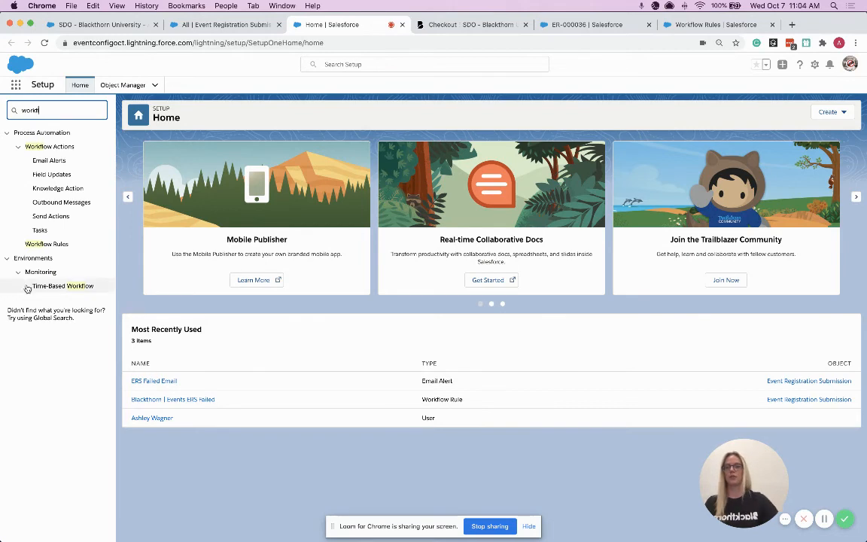
left_click(45, 246)
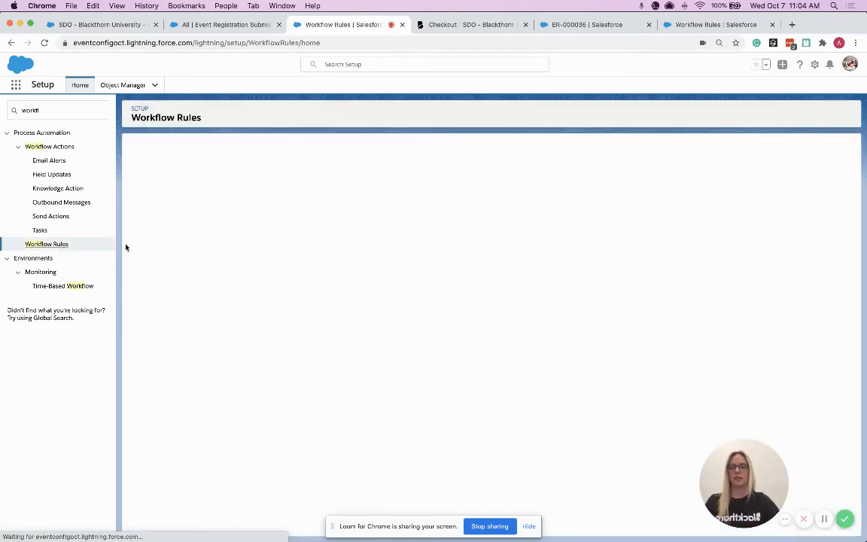
left_click(142, 386)
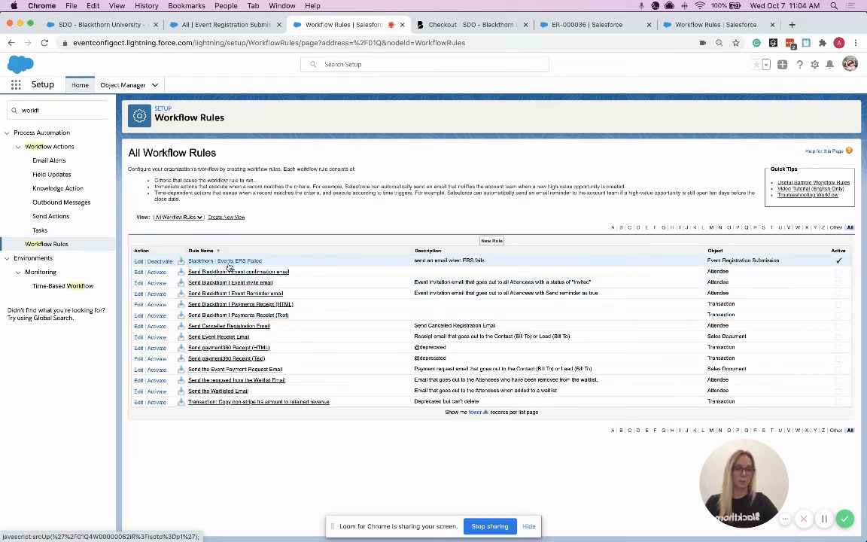
left_click(229, 263)
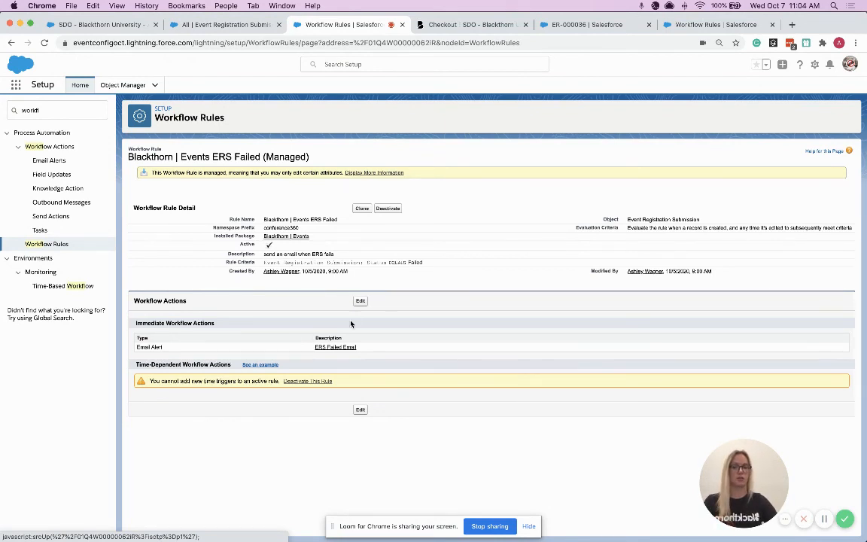
Open the rule's ERS Failed Email alert for editing, review its recipients and Additional Emails, and return to the Event Registration Submissions list
left_click(343, 348)
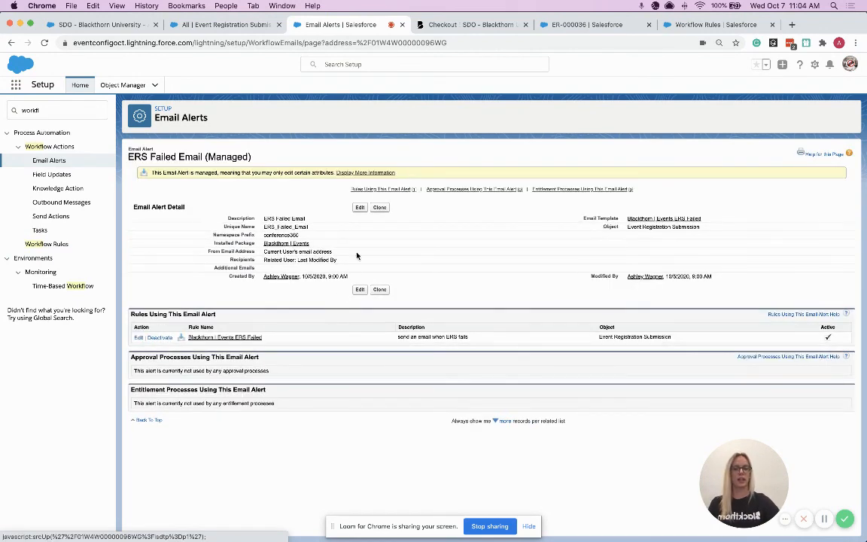
left_click(362, 209)
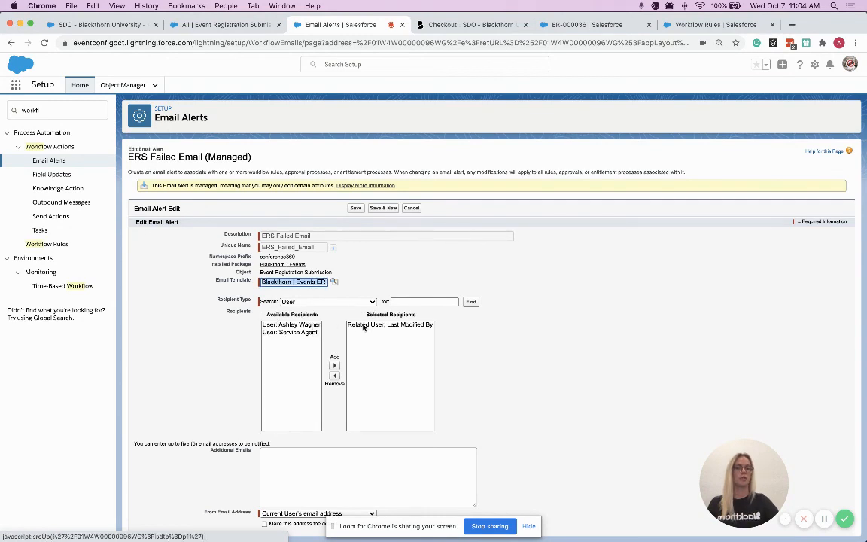
scroll(361, 327, "down", 1)
left_click(285, 443)
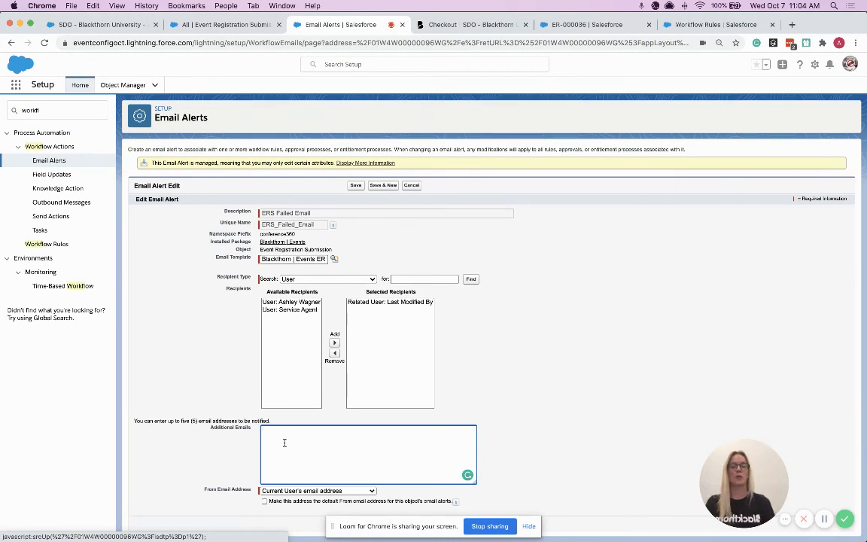
left_click(225, 26)
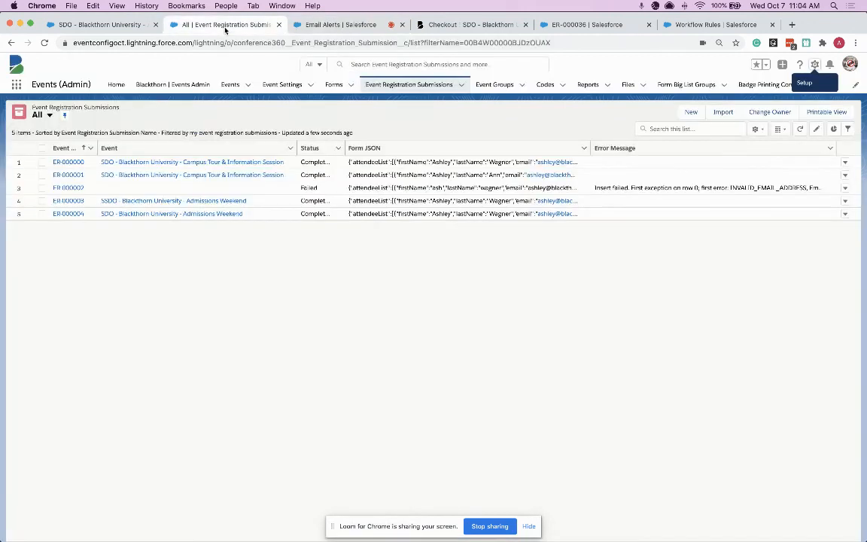